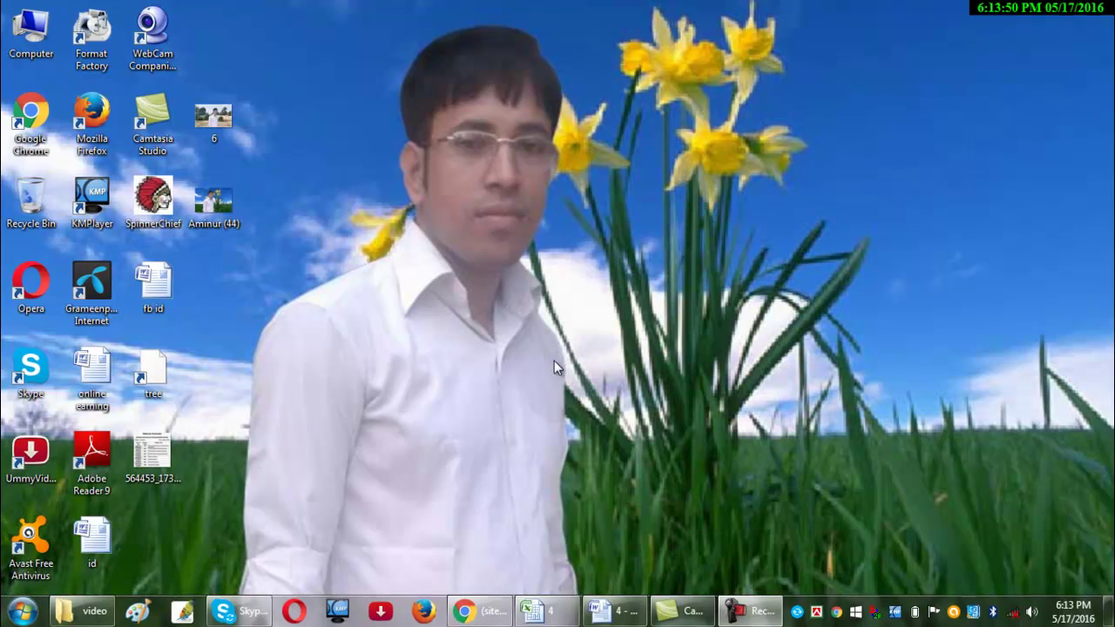
# - Refresh the desktop and open Format Factory in a regular, non-maximized window
pyautogui.rightClick(508, 165)
pyautogui.click(539, 211)
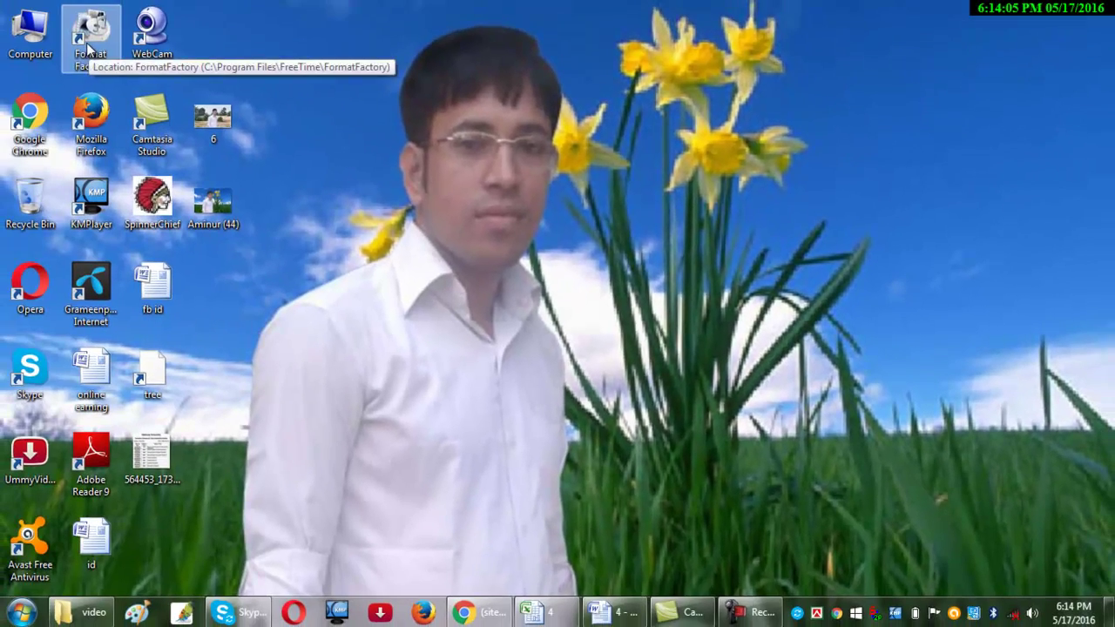
pyautogui.doubleClick(87, 49)
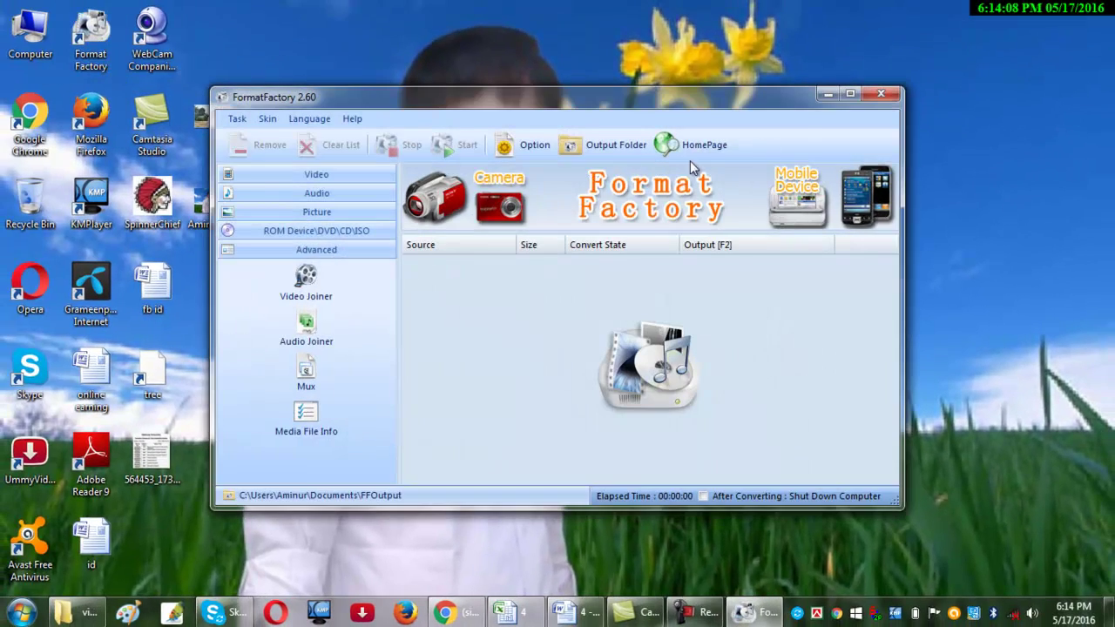
pyautogui.click(849, 94)
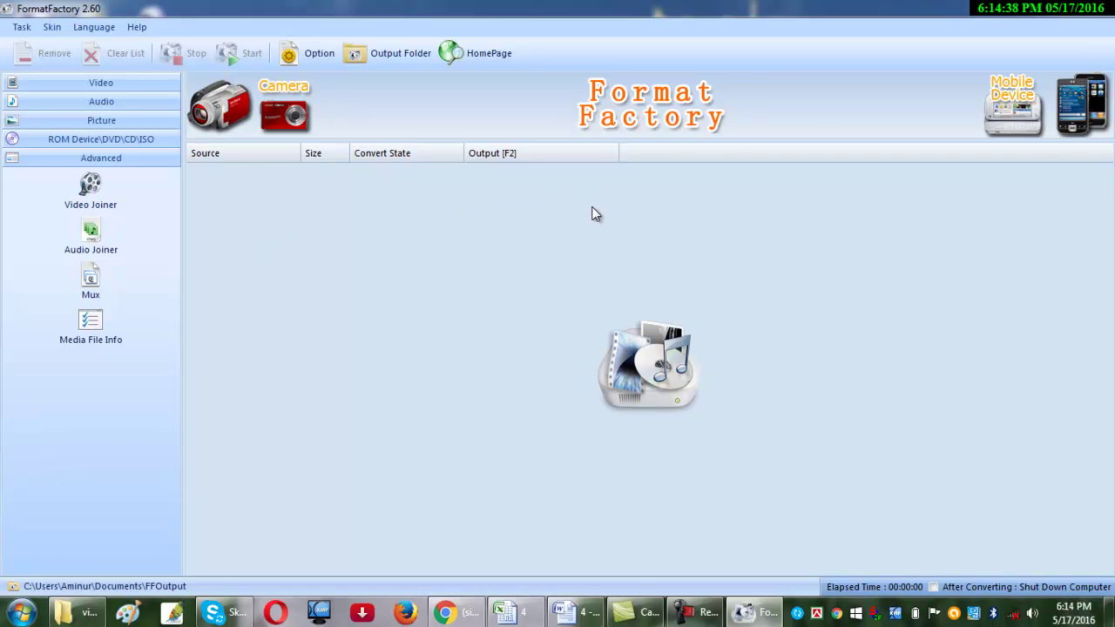
pyautogui.click(1066, 10)
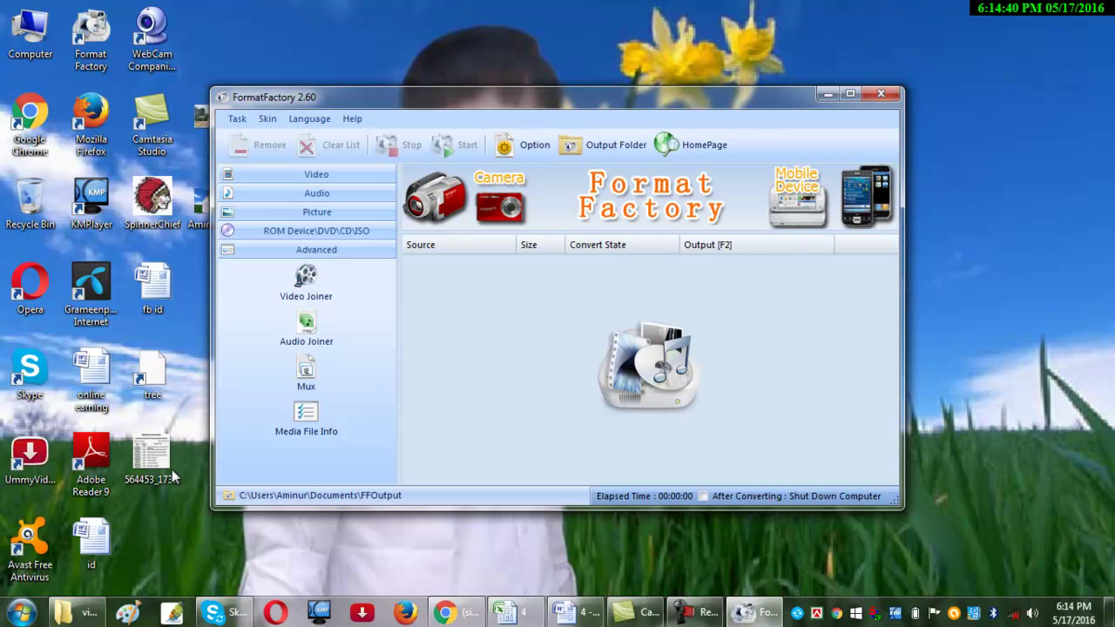
# - Find the "Dancing legend Prabhudeva dances to 'Gandi Baat'" video in the Video gan folder on Local Disk (E:) and add it to Format Factory
pyautogui.click(76, 612)
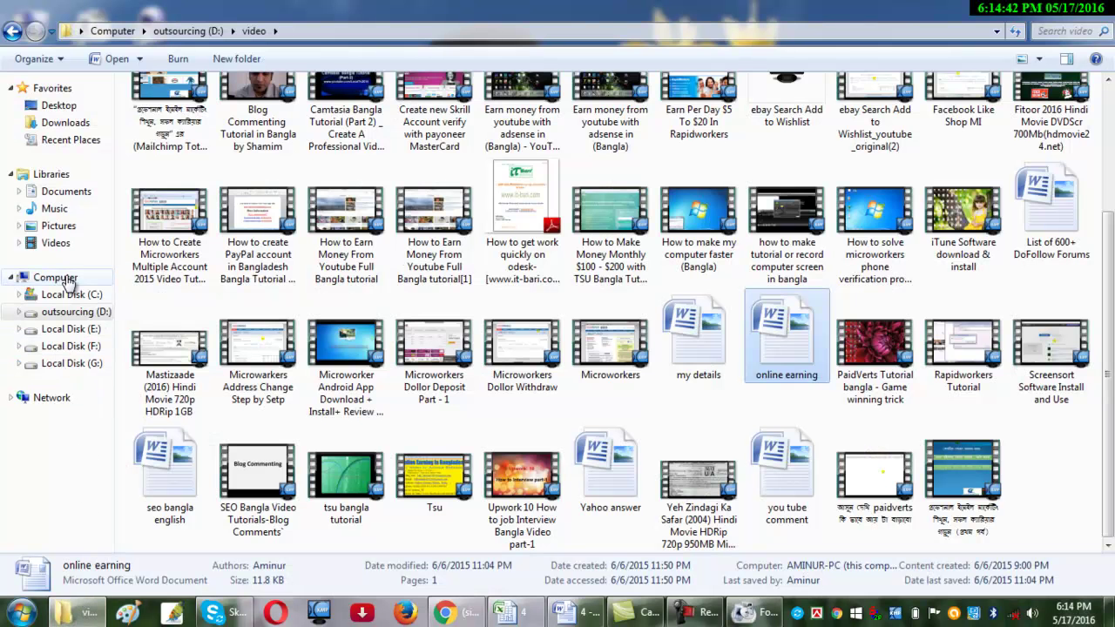
pyautogui.click(85, 346)
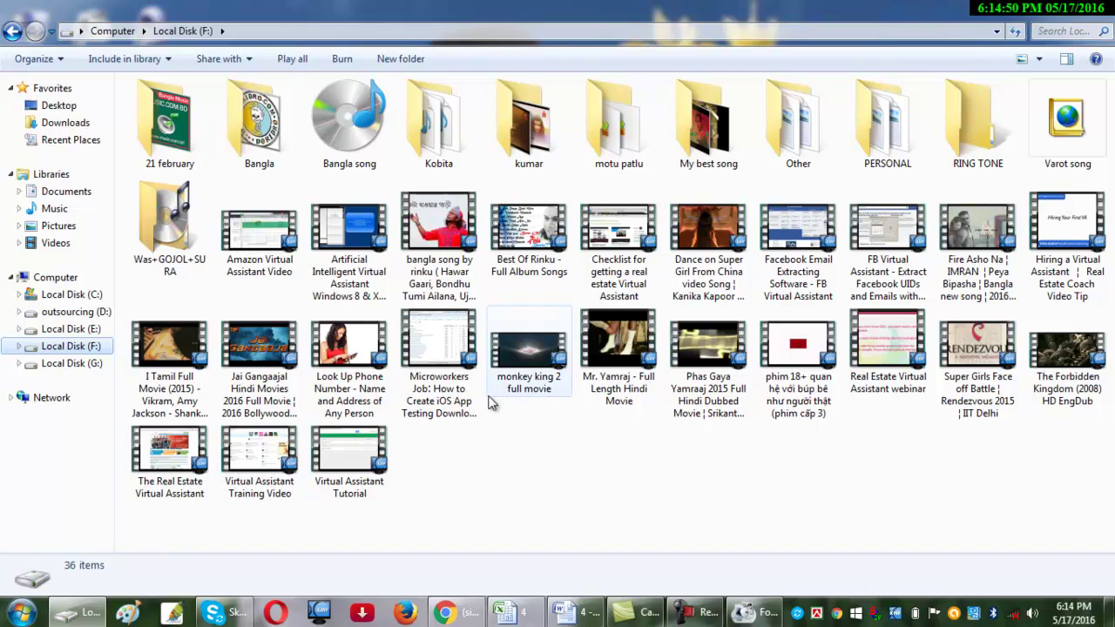
pyautogui.click(92, 329)
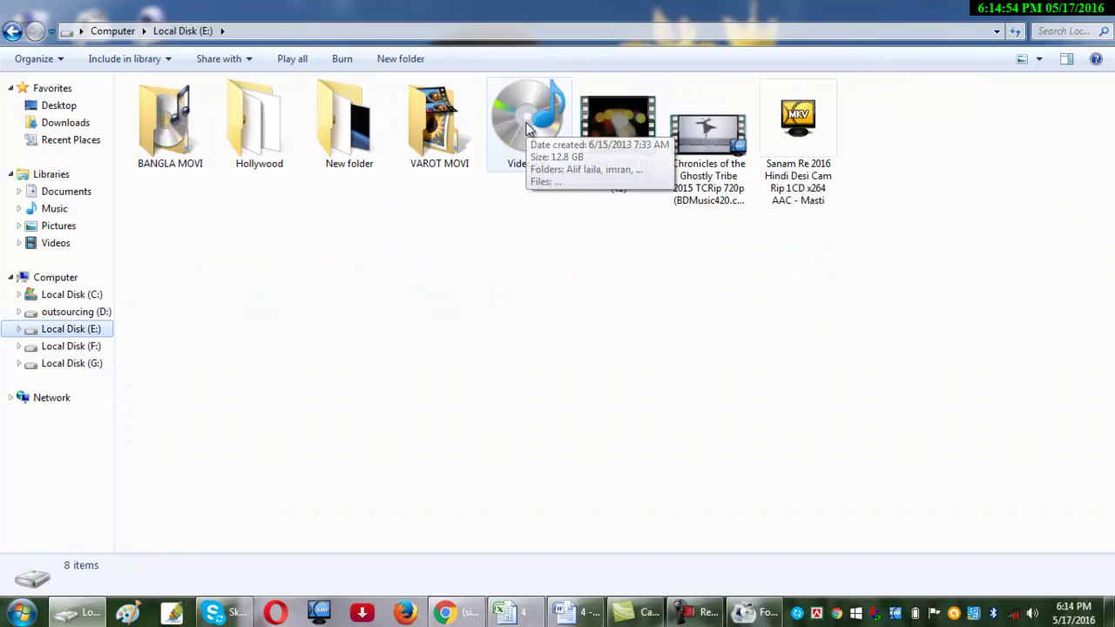
pyautogui.doubleClick(516, 135)
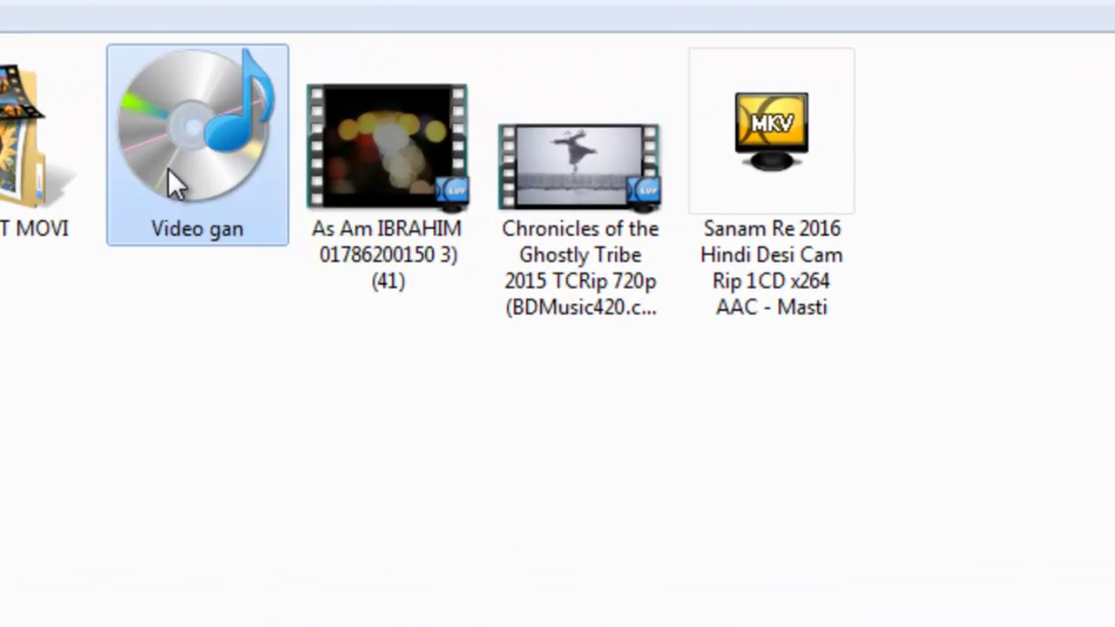
pyautogui.scroll(-3, 557, 331)
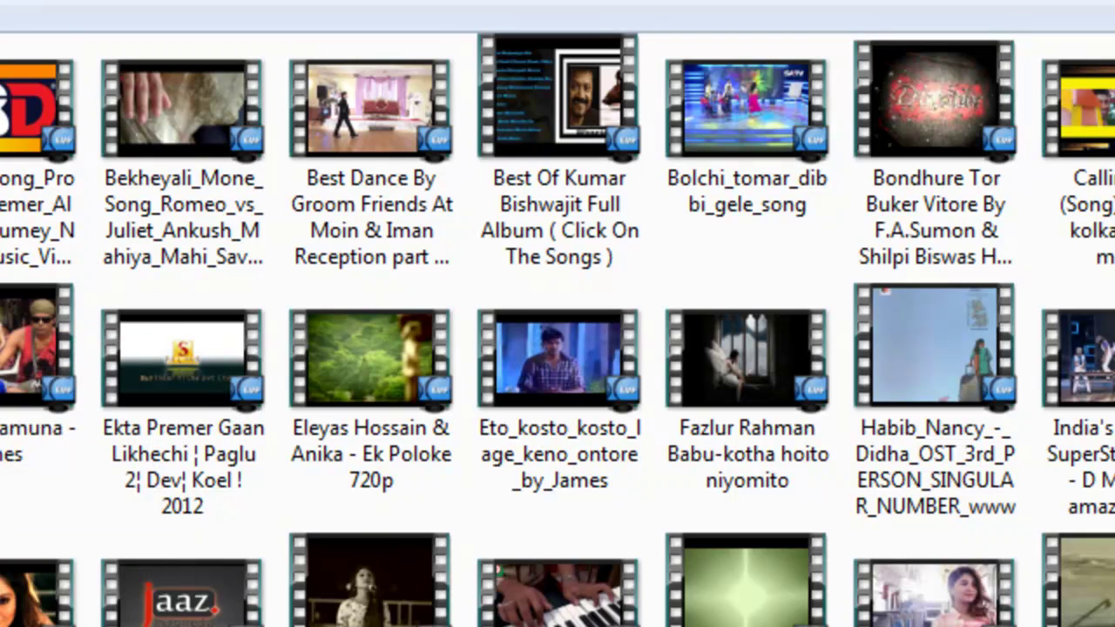
pyautogui.scroll(-3, 558, 331)
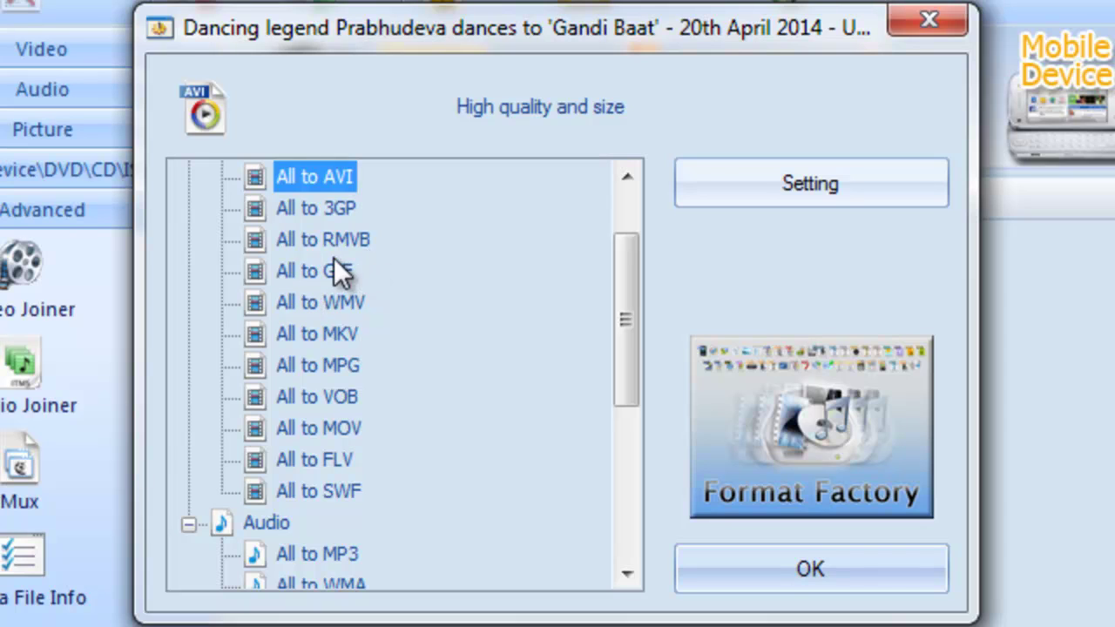
# - Choose All to 3GP as the output format for the Prabhudeva dance video and start the conversion
pyautogui.moveTo(616, 293); pyautogui.dragTo(607, 254)
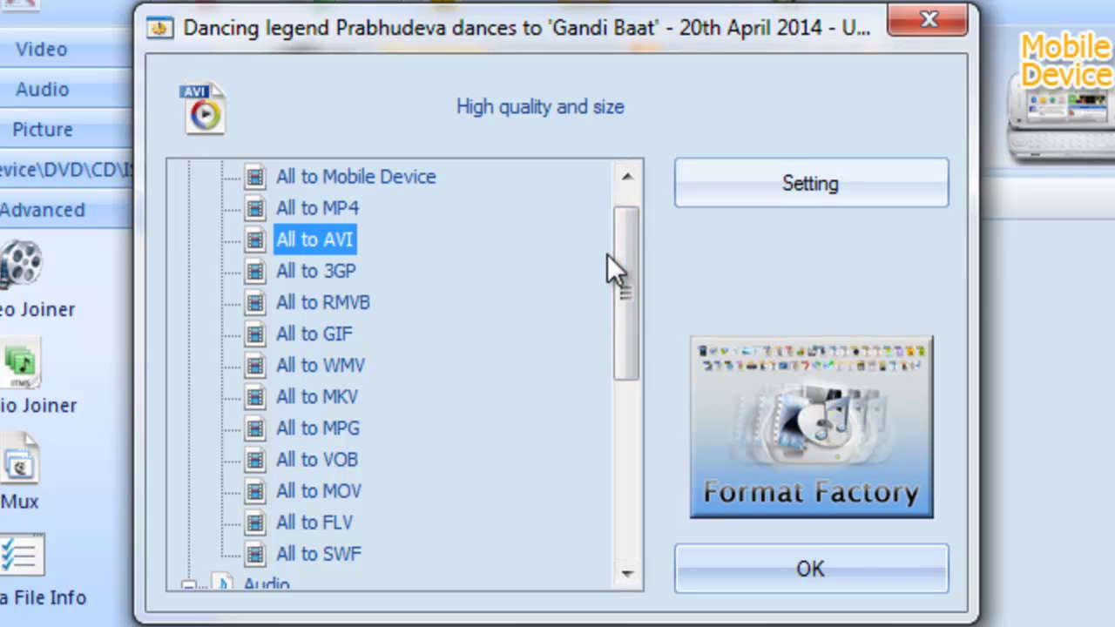
pyautogui.moveTo(620, 324); pyautogui.dragTo(619, 303)
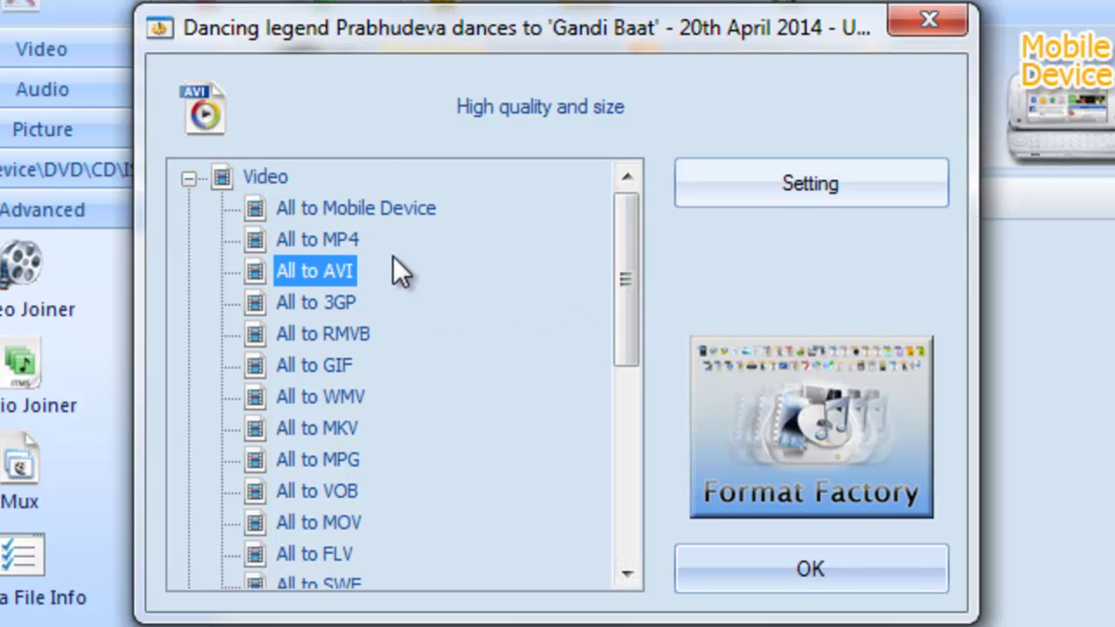
pyautogui.click(306, 297)
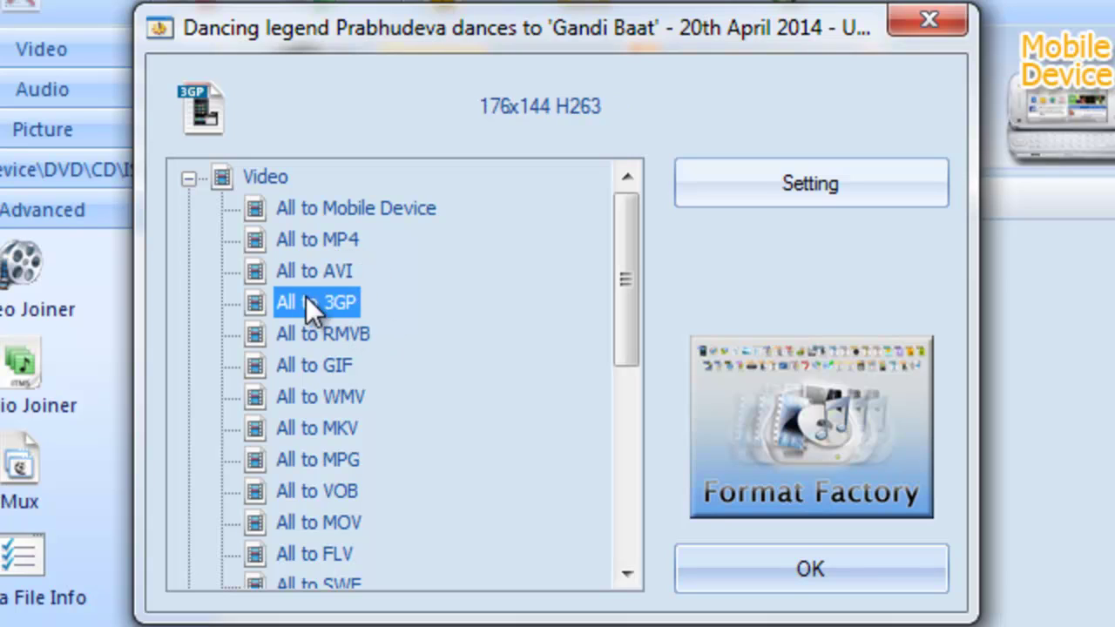
pyautogui.click(325, 240)
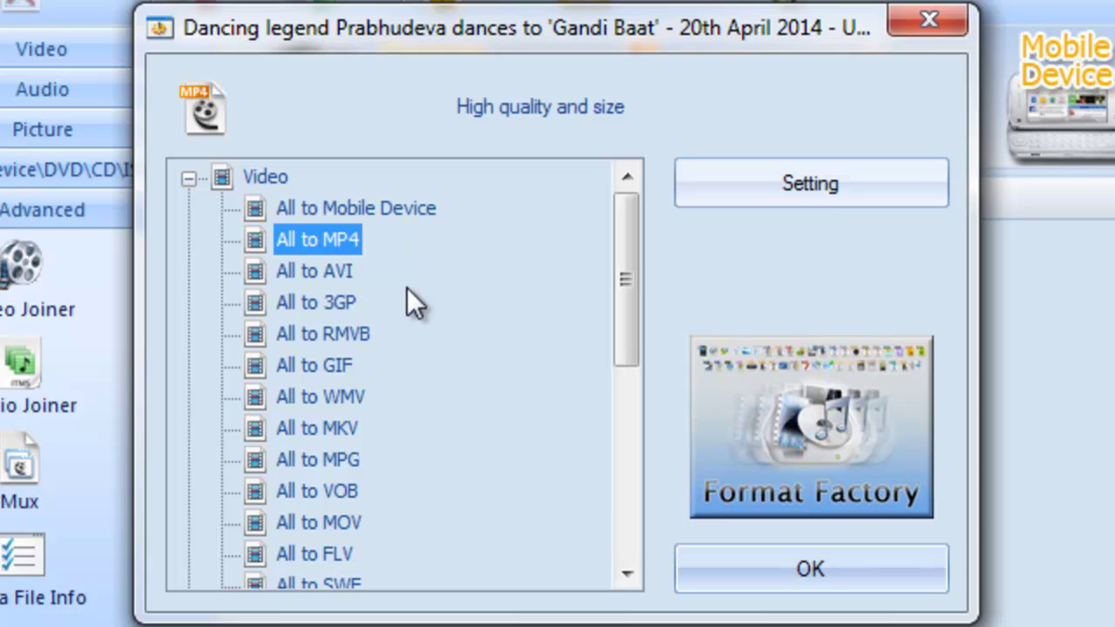
pyautogui.click(324, 274)
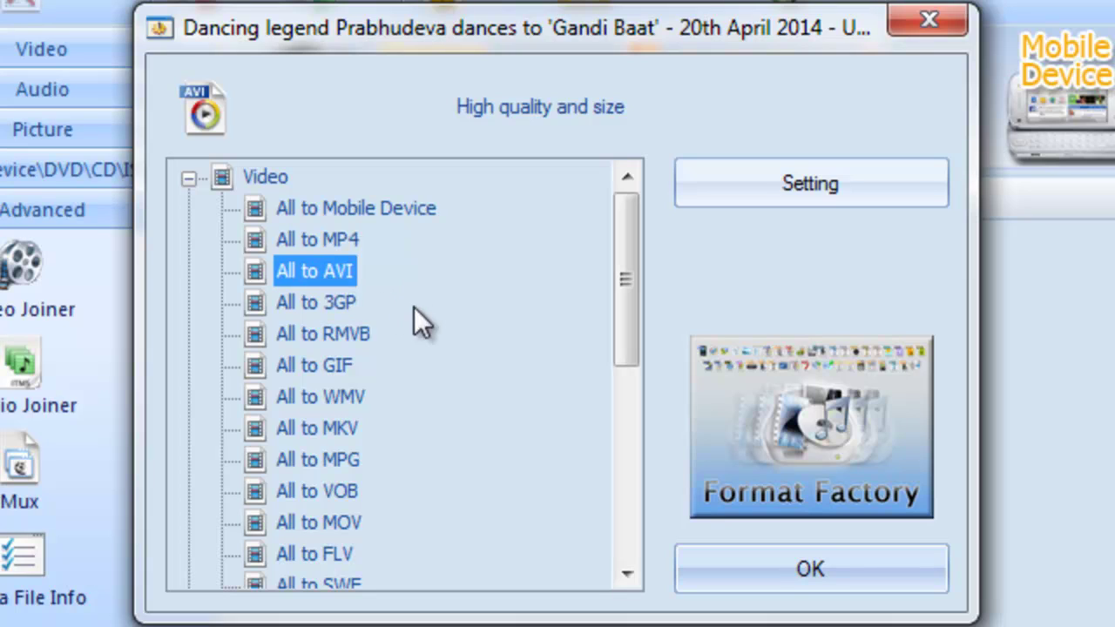
pyautogui.click(361, 303)
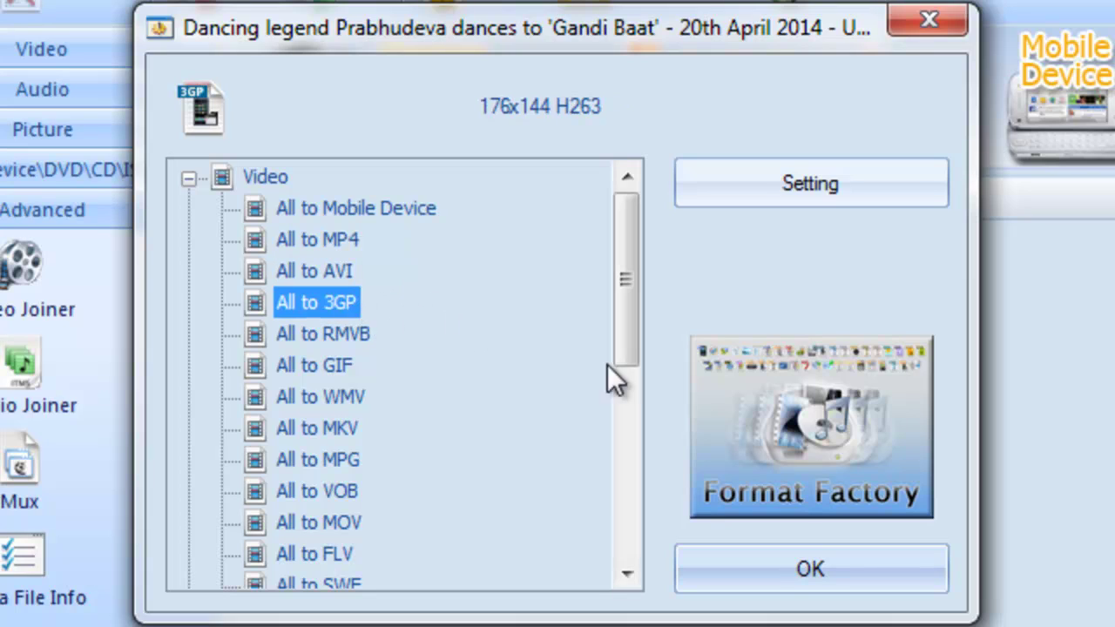
pyautogui.click(797, 558)
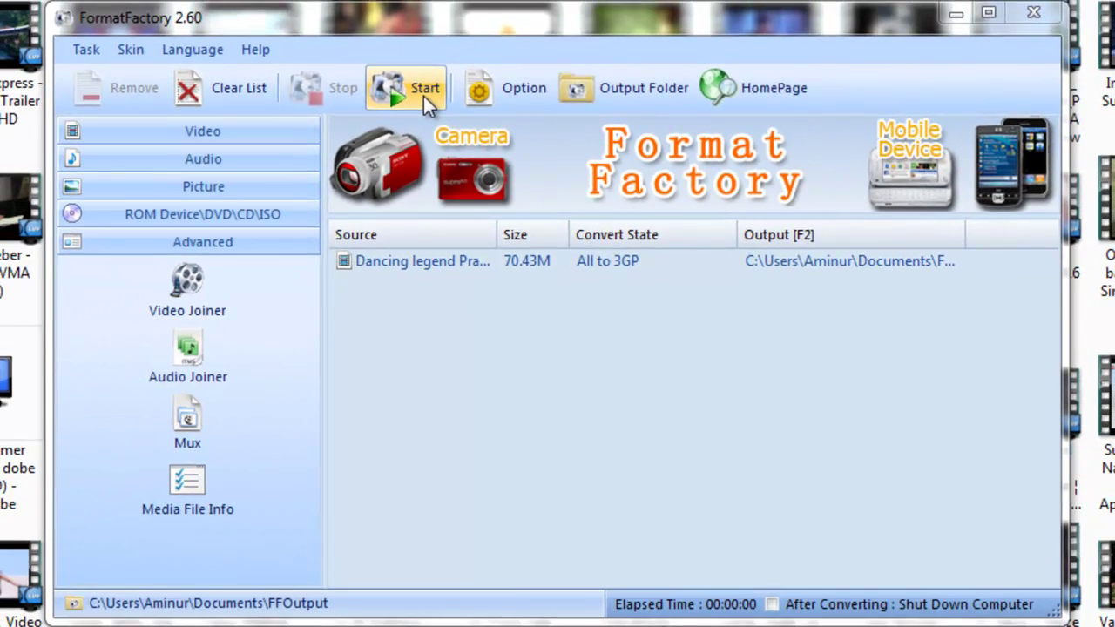
pyautogui.click(424, 96)
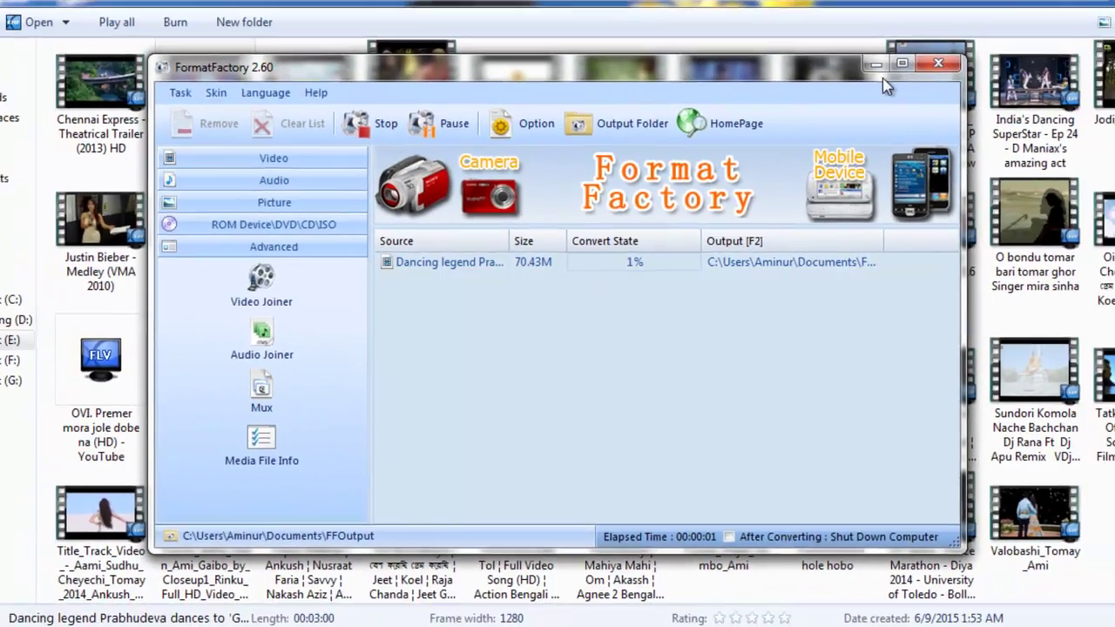
pyautogui.click(902, 64)
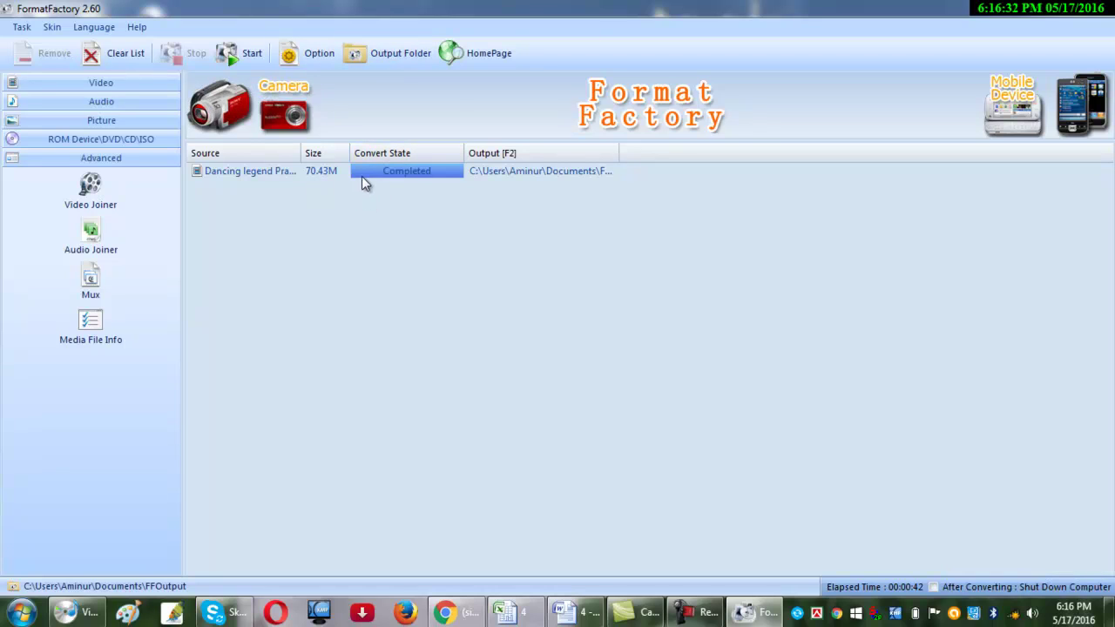
# - Open the FFOutput output folder and view the properties of the converted Prabhudeva 3GP video to check its size
pyautogui.click(387, 58)
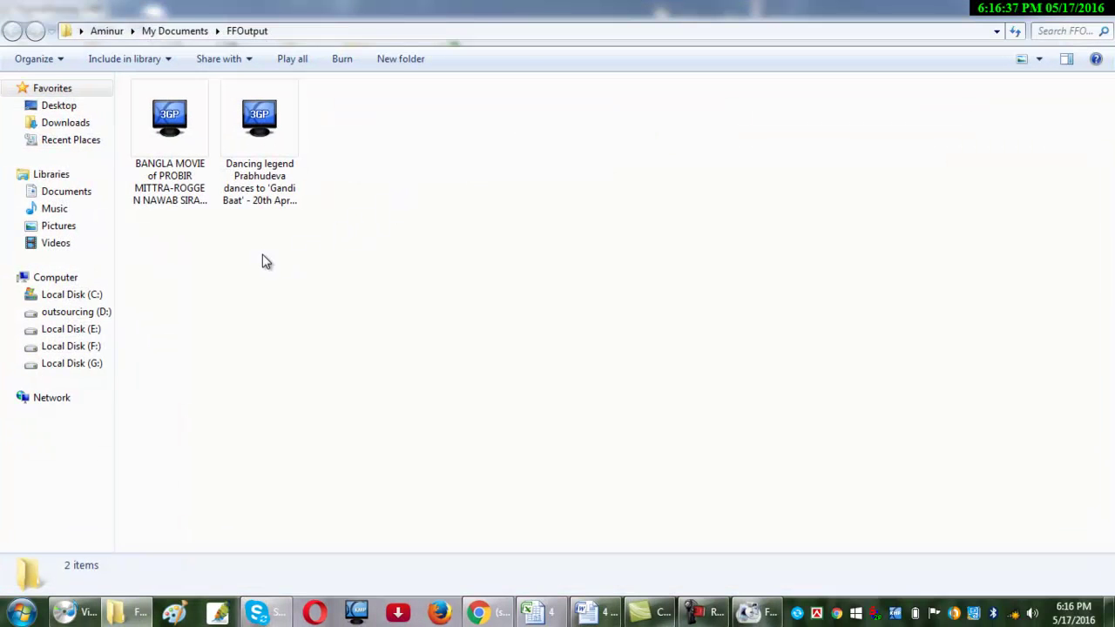
pyautogui.click(284, 183)
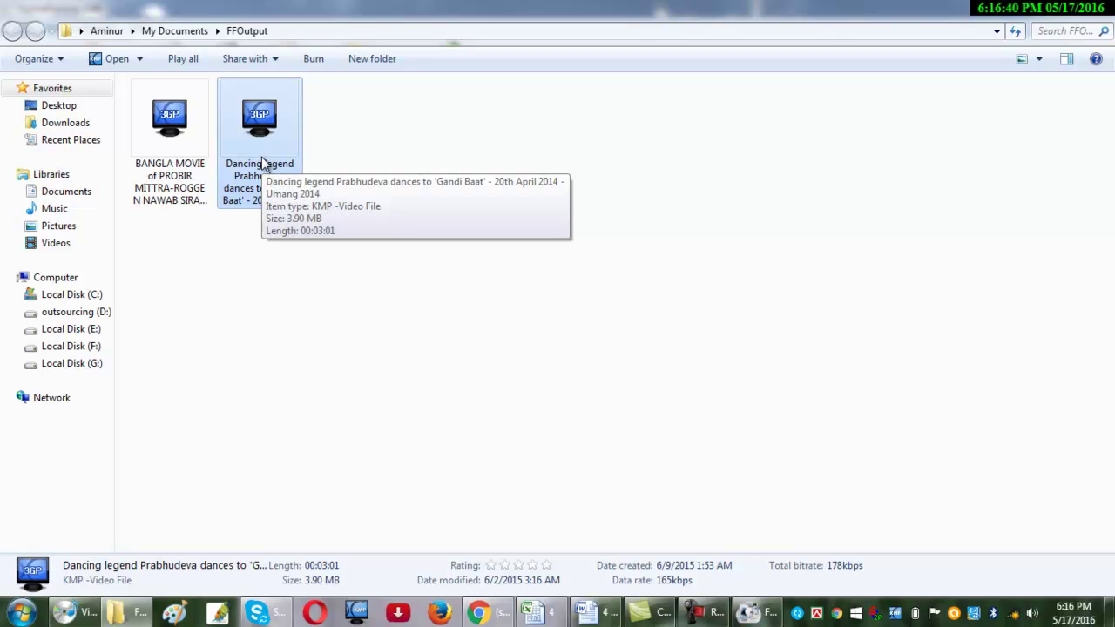
pyautogui.click(749, 613)
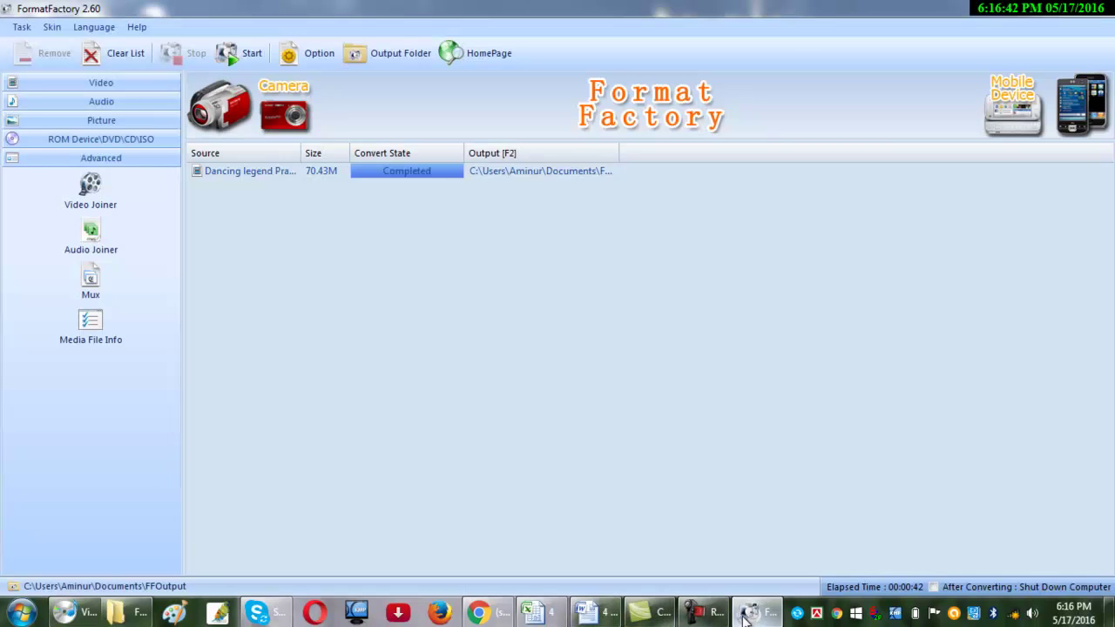
pyautogui.moveTo(214, 175); pyautogui.dragTo(307, 192)
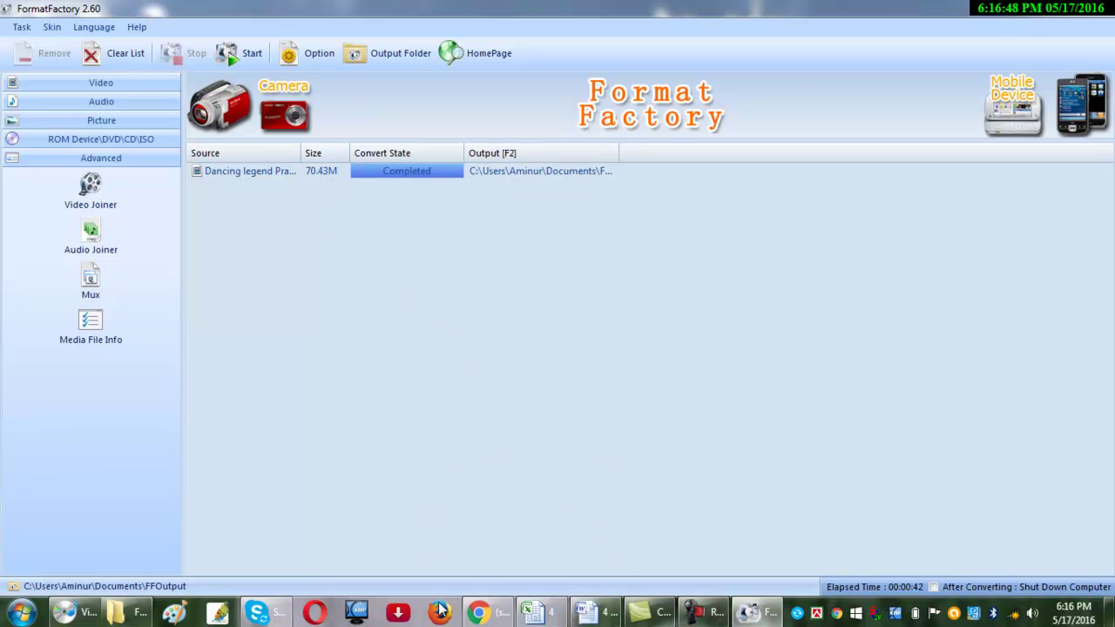
pyautogui.click(387, 52)
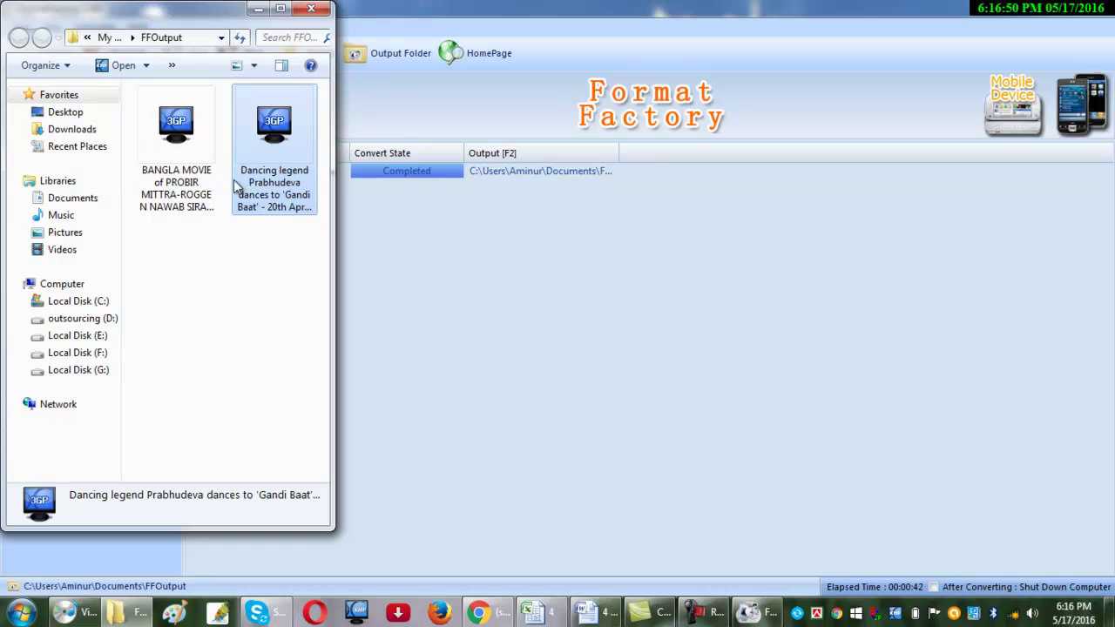
pyautogui.rightClick(258, 154)
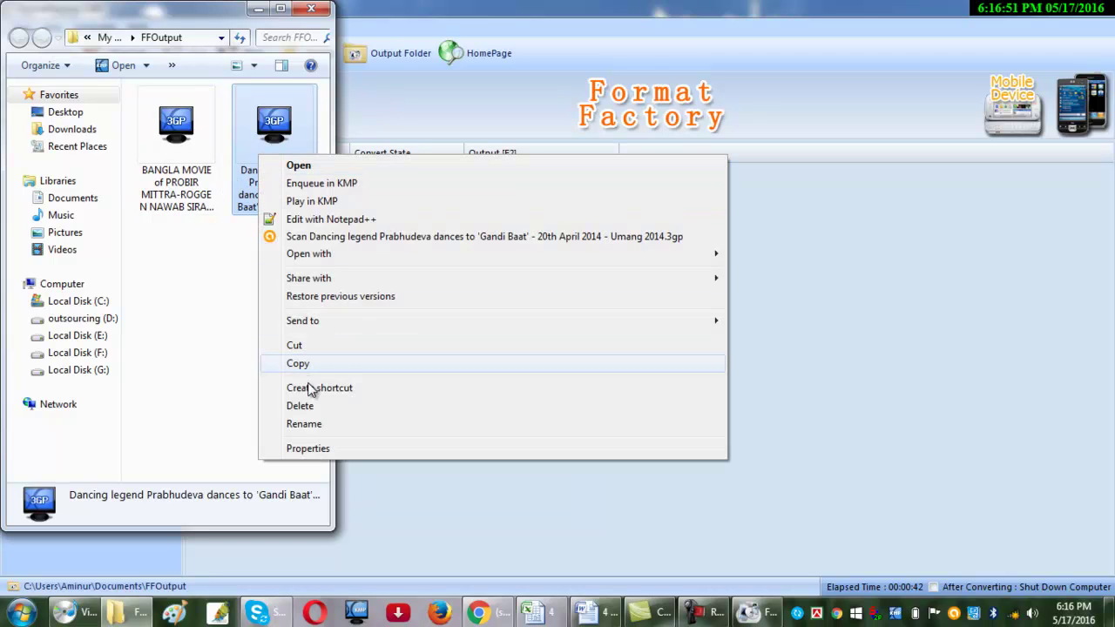
pyautogui.click(309, 448)
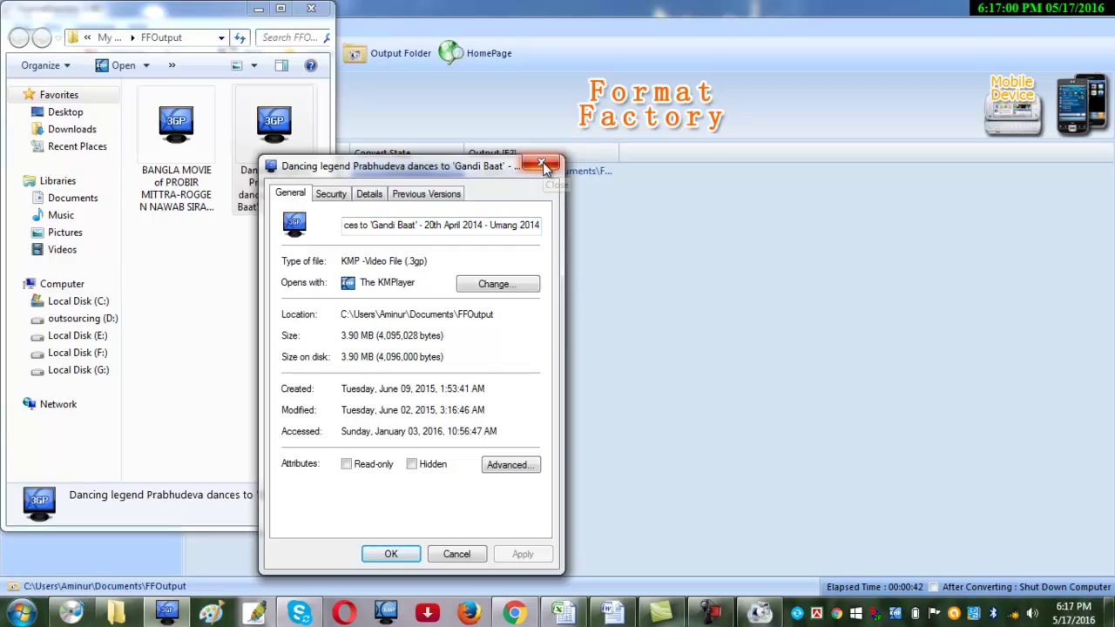
# - Play the converted 3GP video to check it, and close the player, the output folder and the properties dialog
pyautogui.click(287, 138)
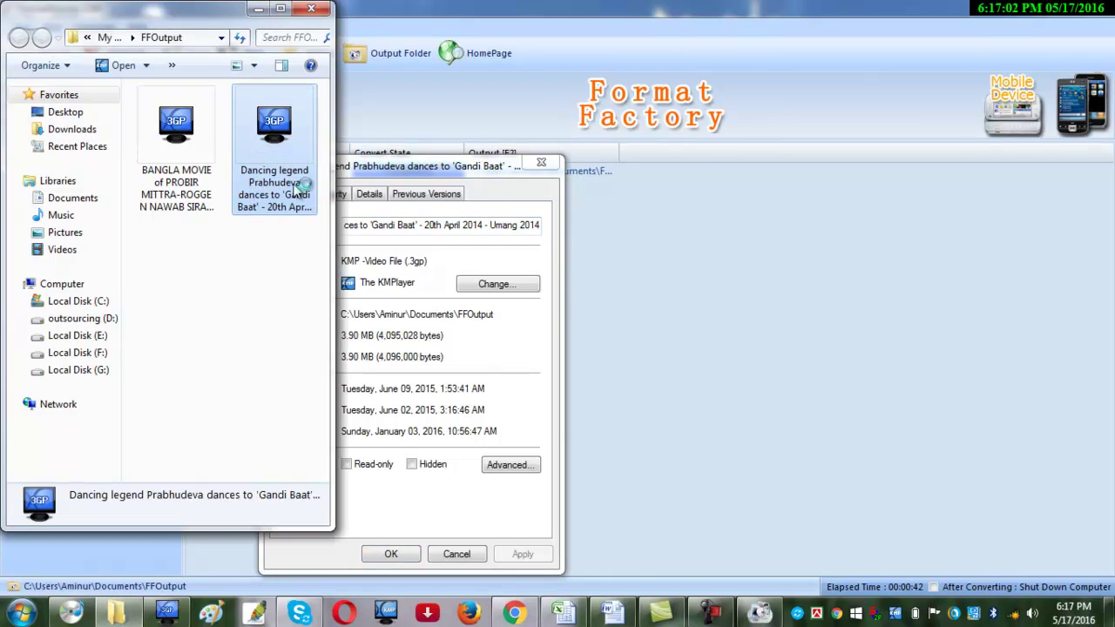
pyautogui.doubleClick(297, 215)
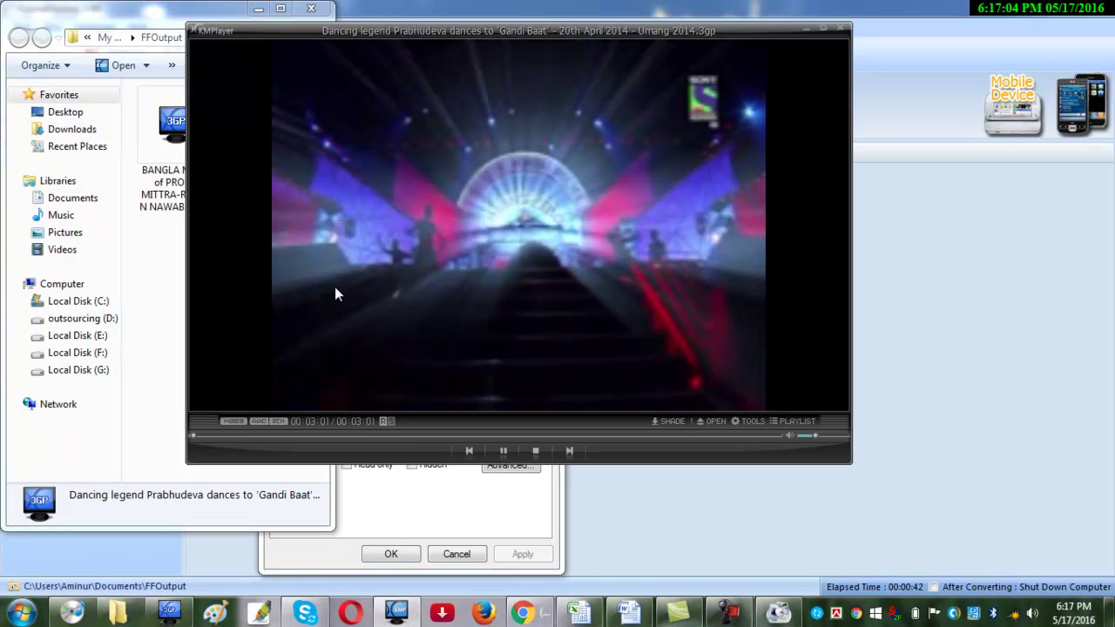
pyautogui.moveTo(379, 254); pyautogui.dragTo(518, 321)
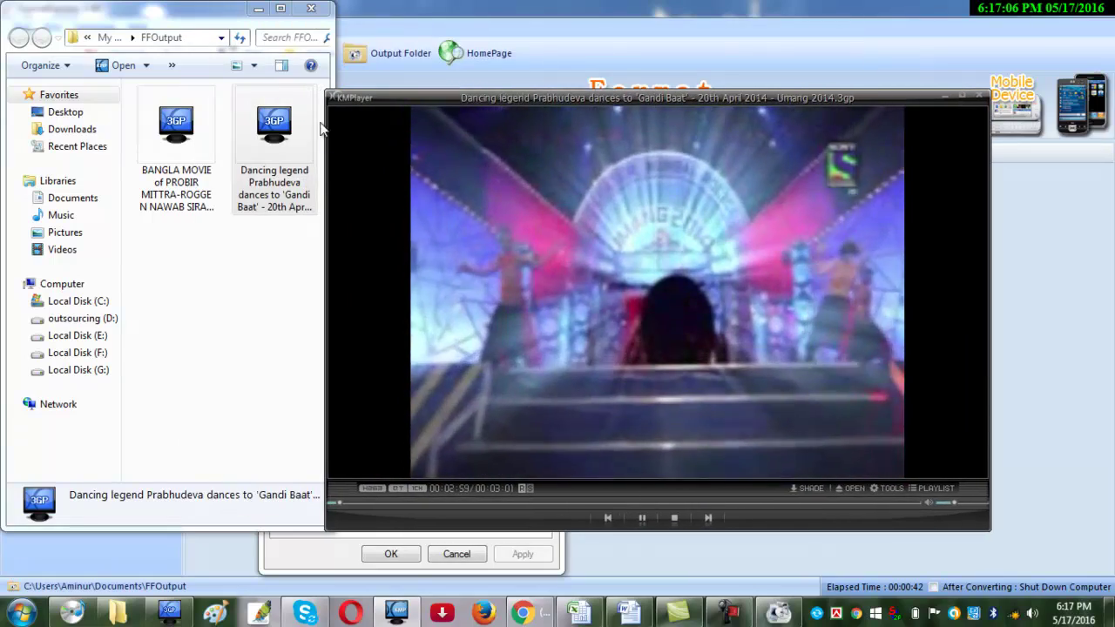
pyautogui.click(310, 9)
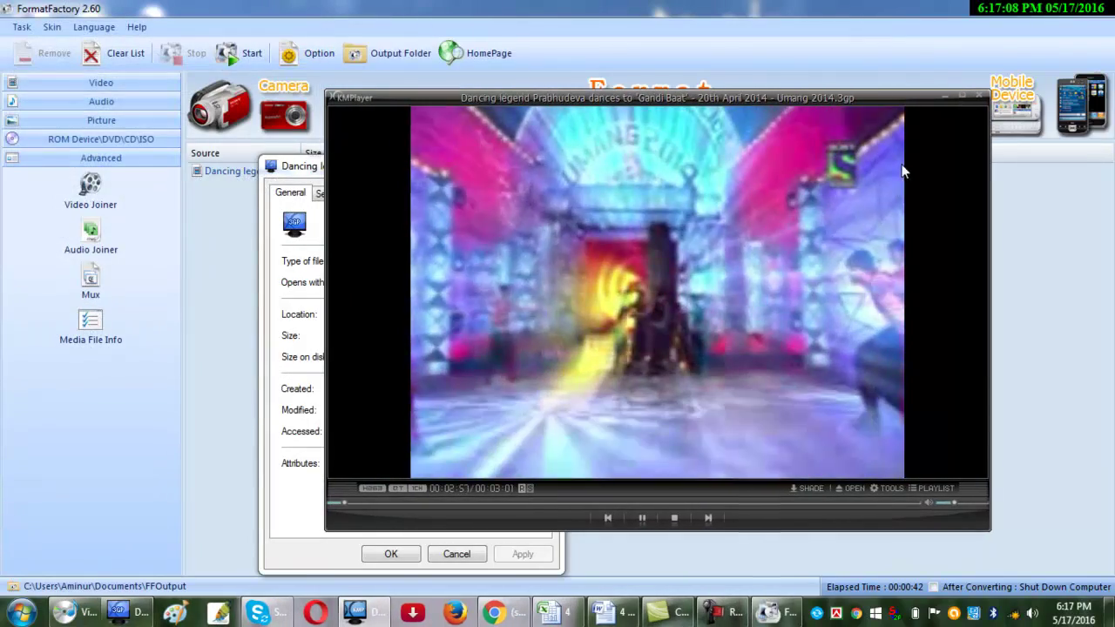
pyautogui.click(976, 96)
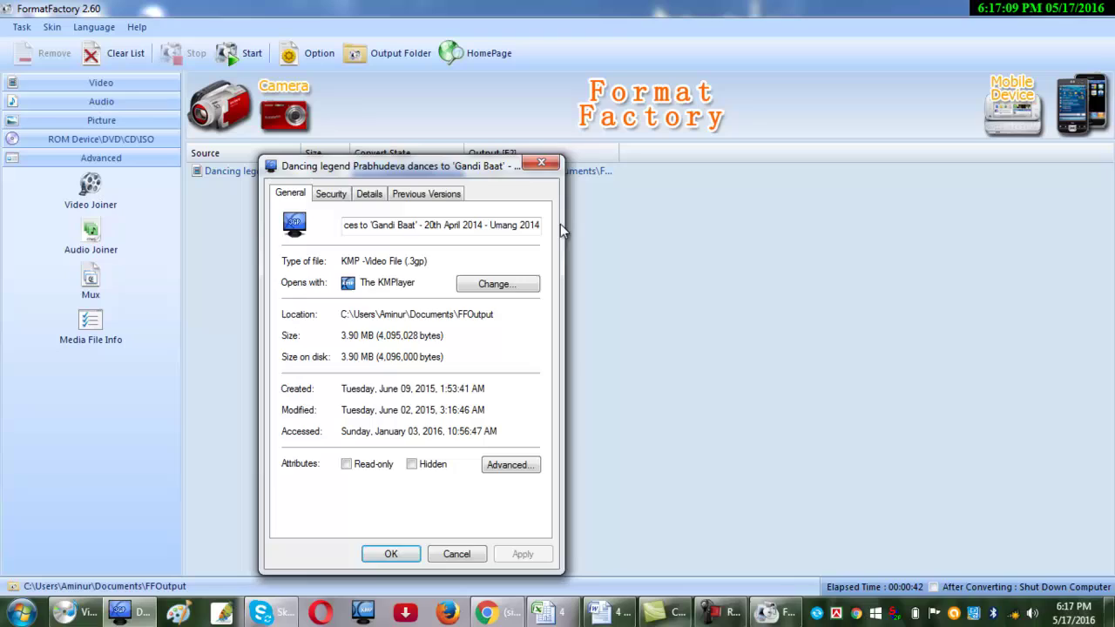
pyautogui.click(541, 163)
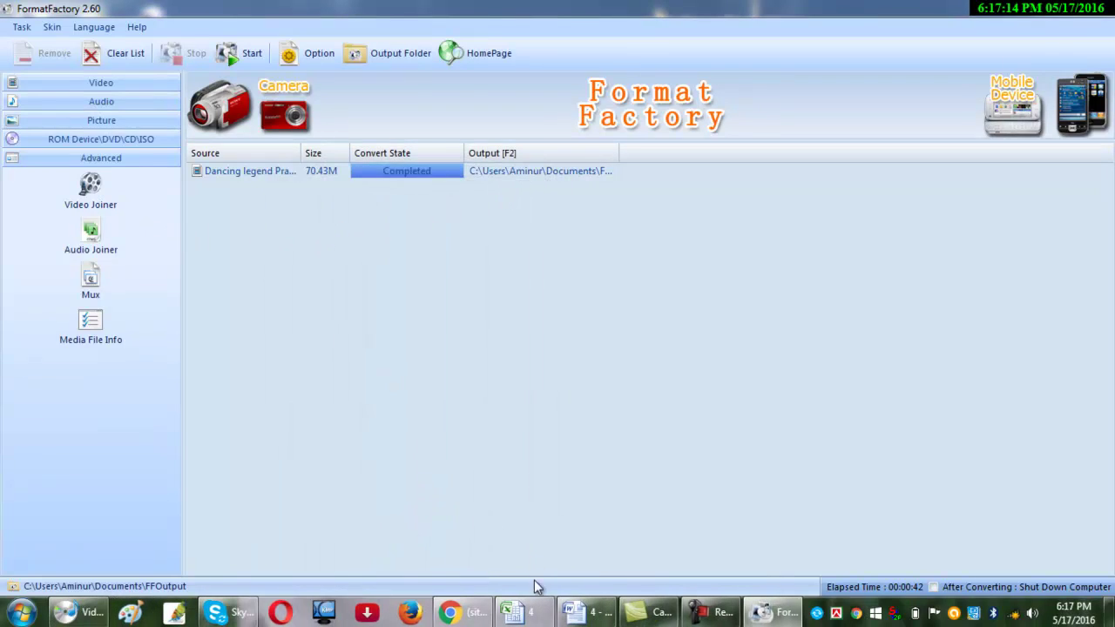
# - Add the "Ki Diya Banaise Tore Bhogoban Remix" video from the Video gan folder to Format Factory and convert it with All to MP3
pyautogui.click(77, 616)
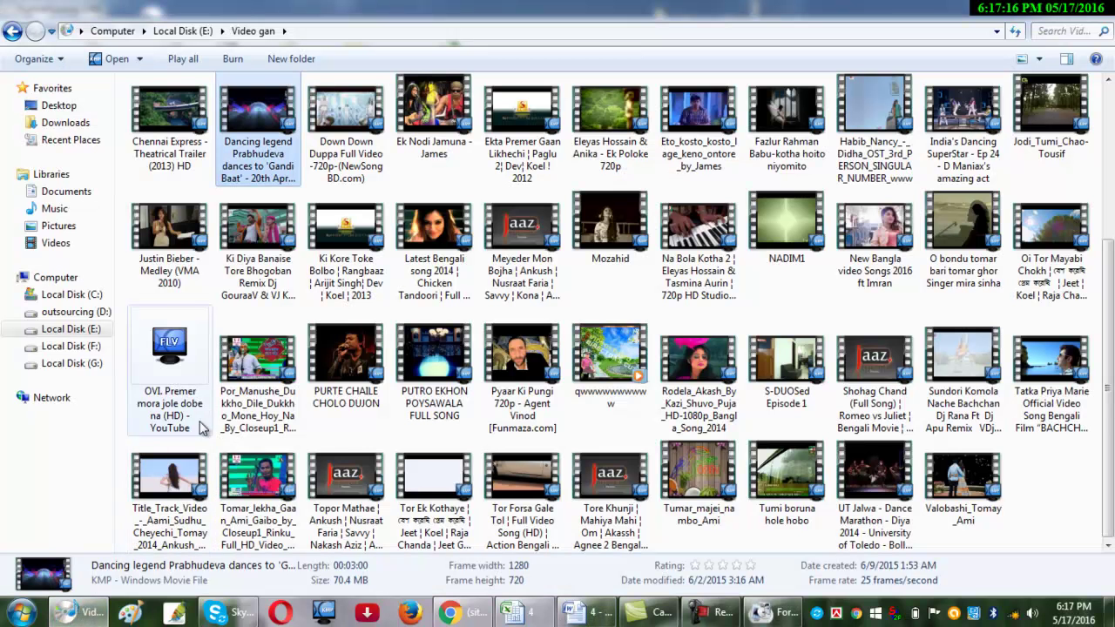
pyautogui.moveTo(258, 261); pyautogui.dragTo(571, 436)
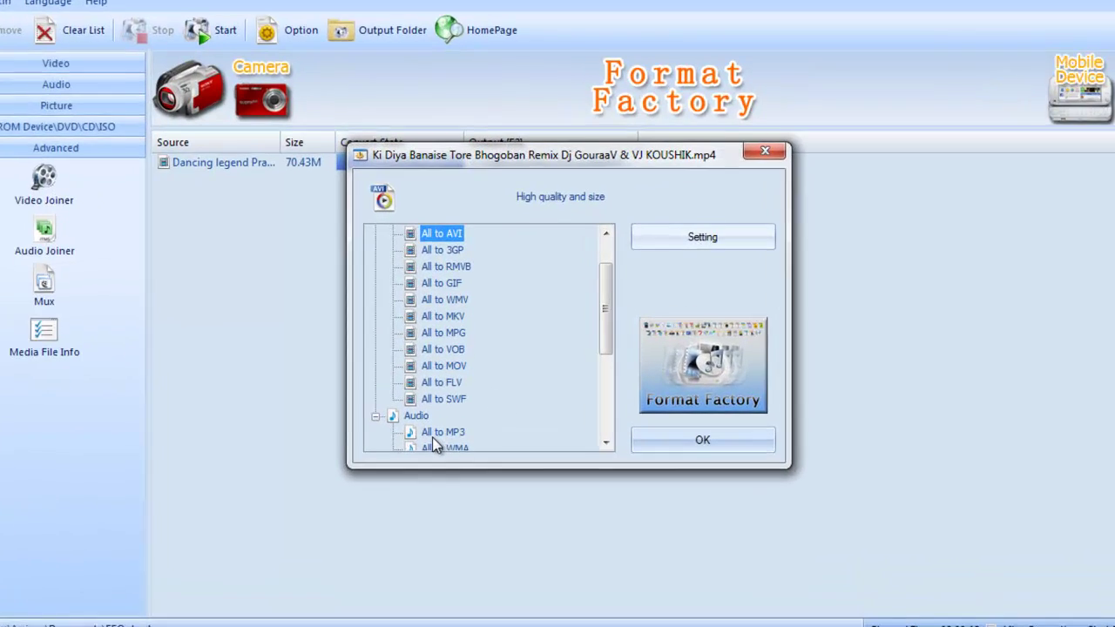
pyautogui.click(440, 433)
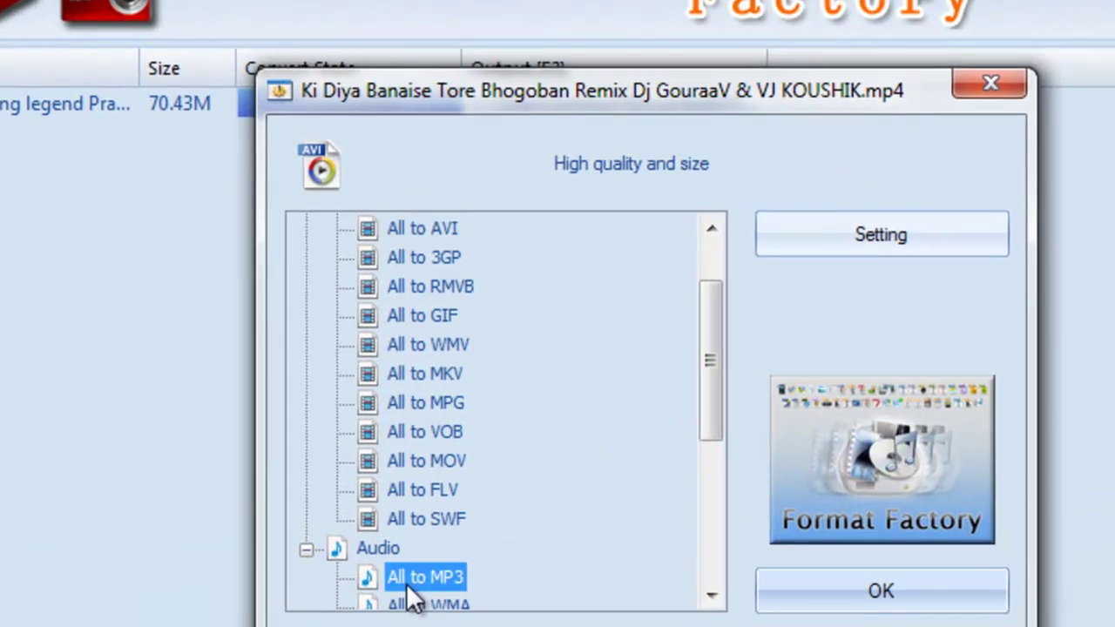
pyautogui.click(702, 440)
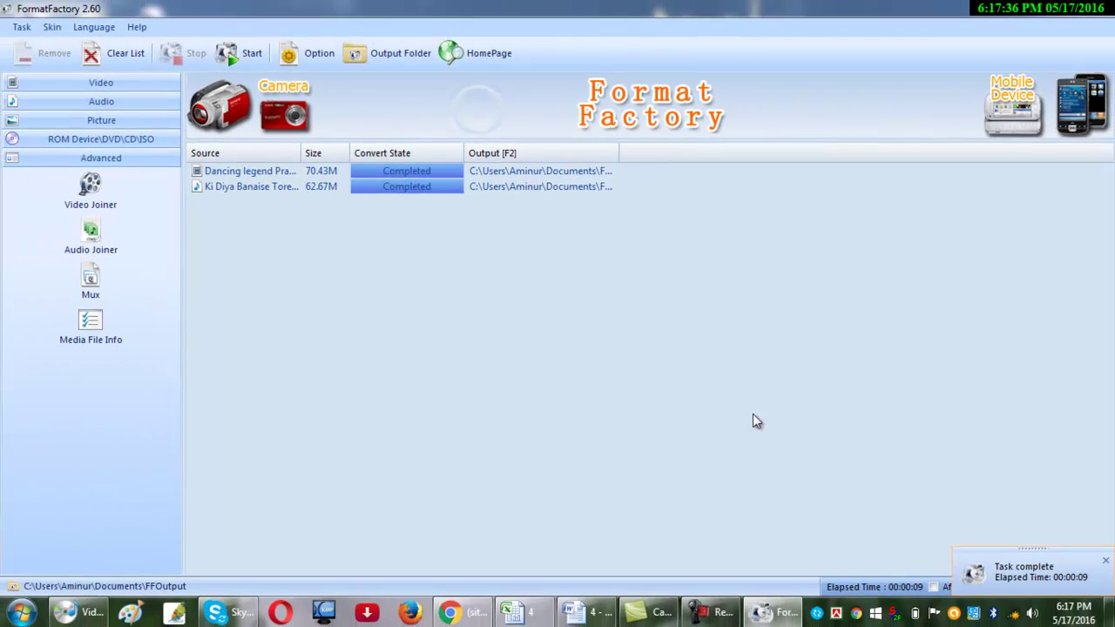
# - Play the converted MP3 from the FFOutput folder, skipping through it at full volume, and close the player and the folder
pyautogui.click(386, 55)
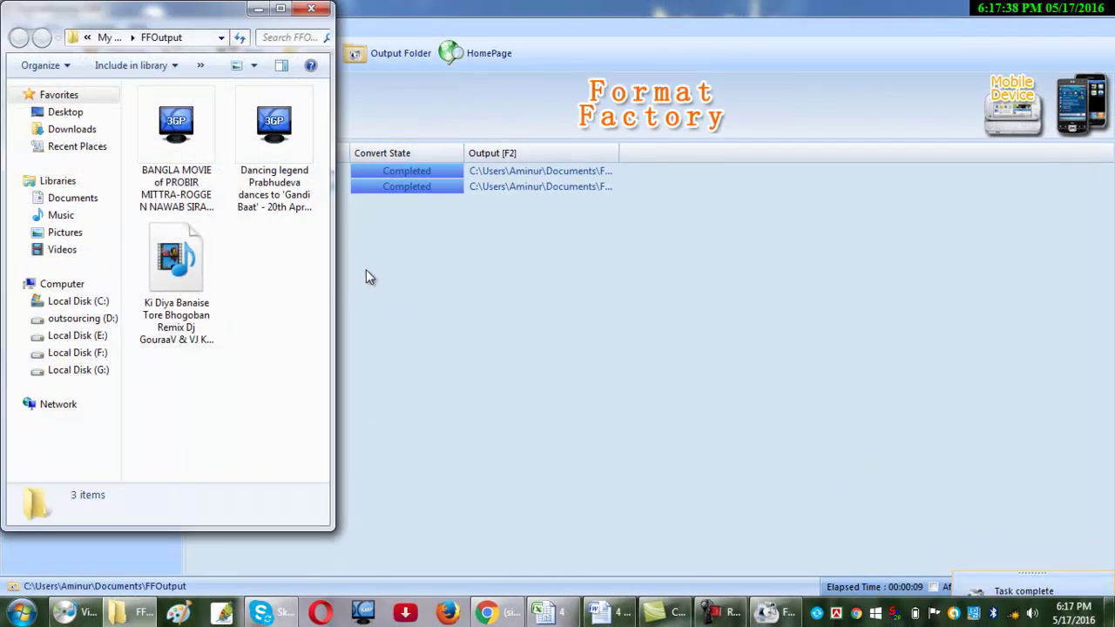
pyautogui.doubleClick(185, 290)
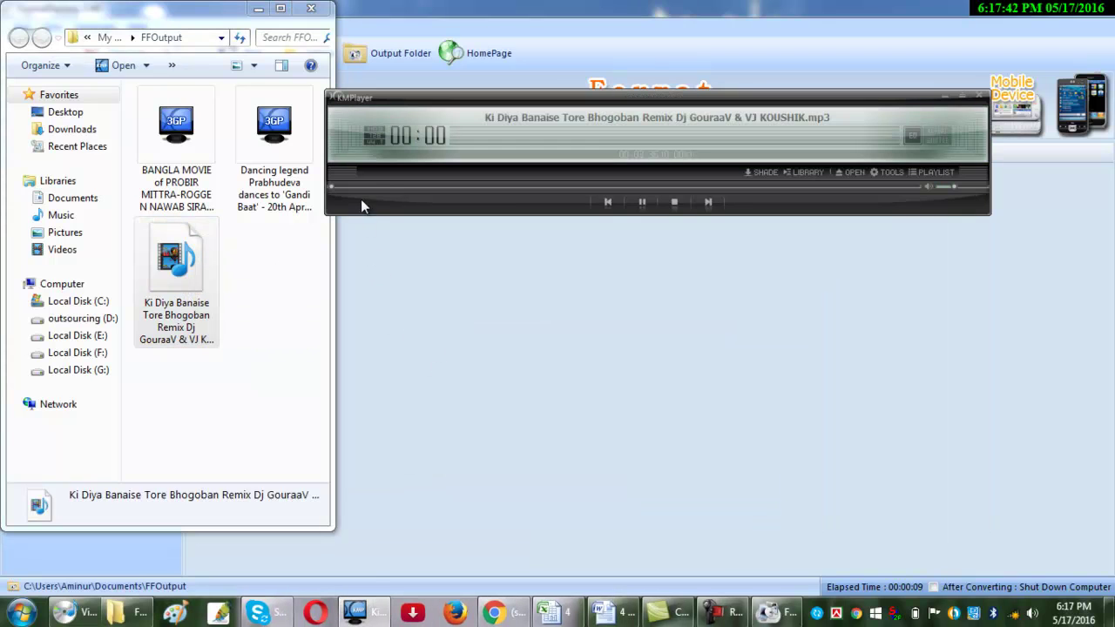
pyautogui.click(385, 186)
pyautogui.click(468, 187)
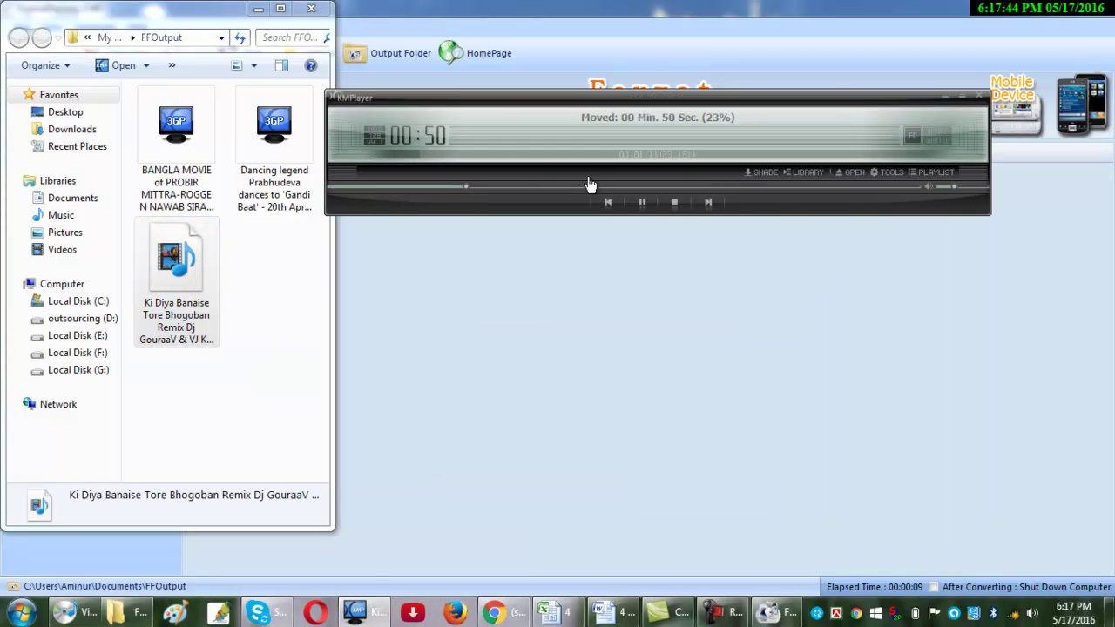
pyautogui.click(988, 187)
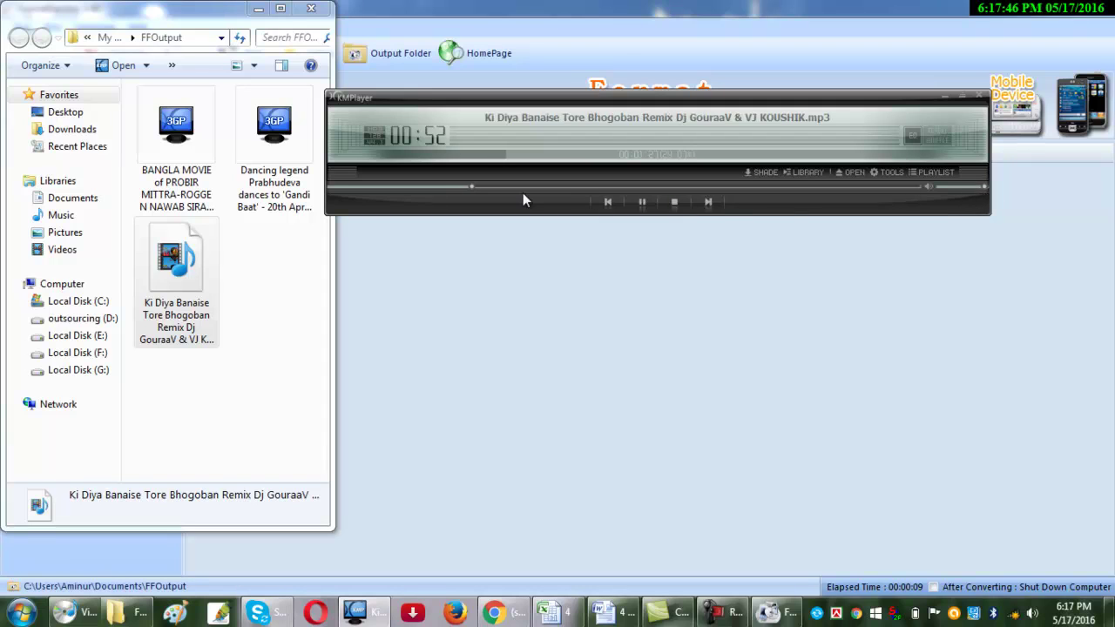
pyautogui.click(604, 187)
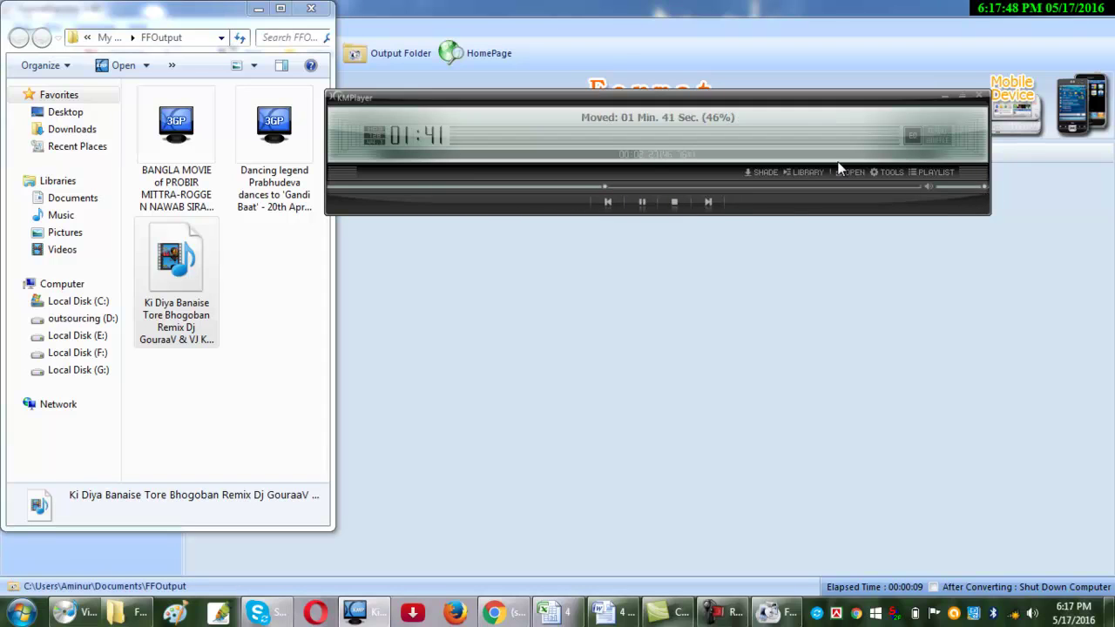
pyautogui.click(981, 99)
pyautogui.click(312, 9)
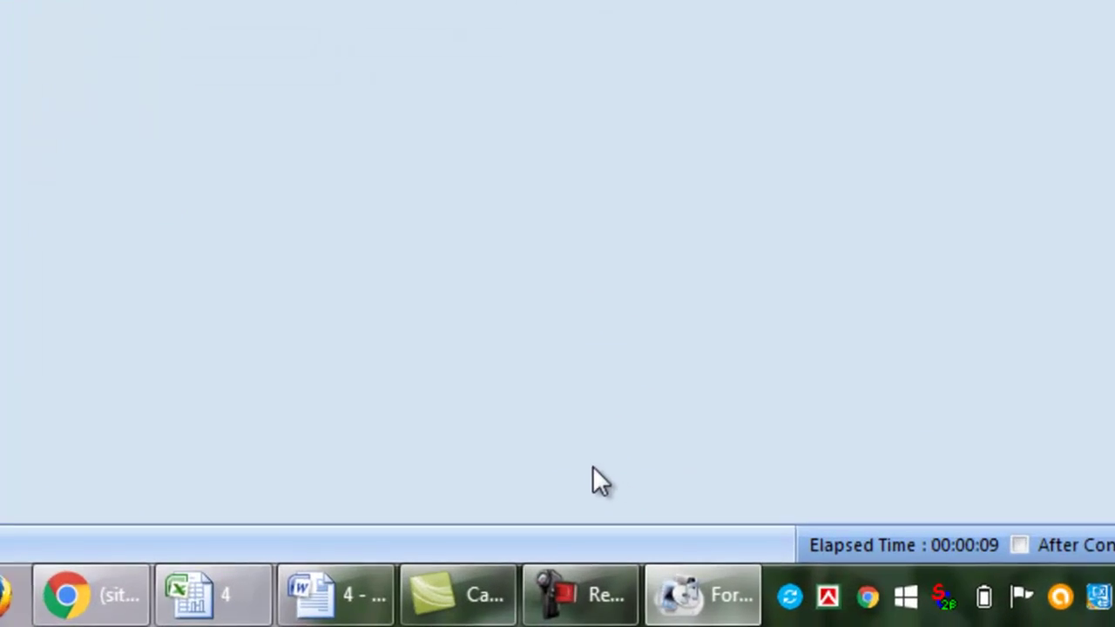
pyautogui.click(557, 585)
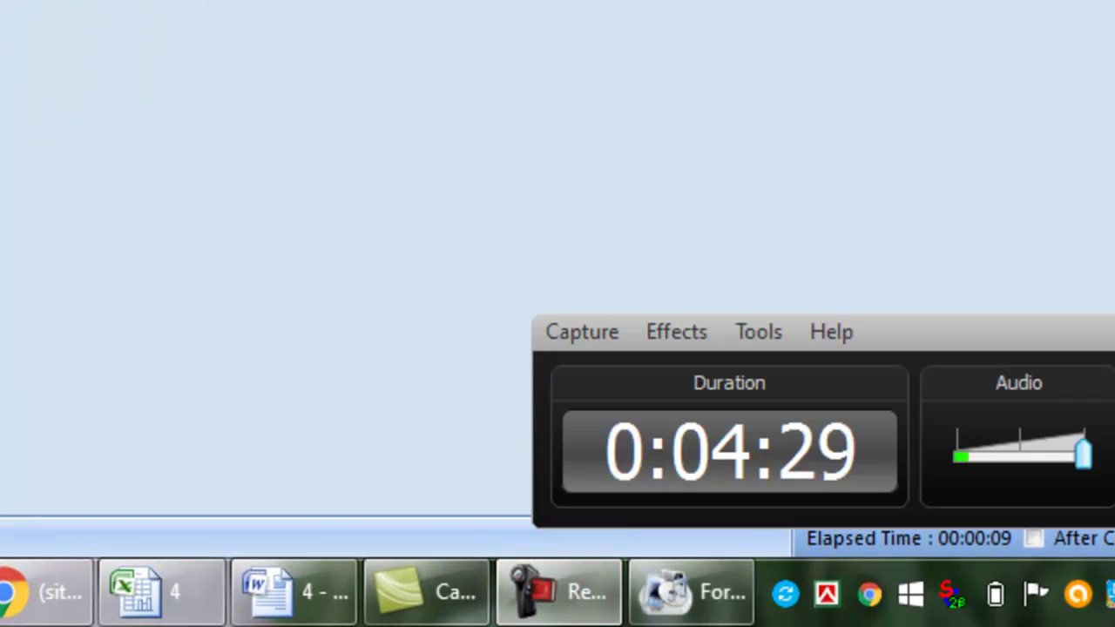